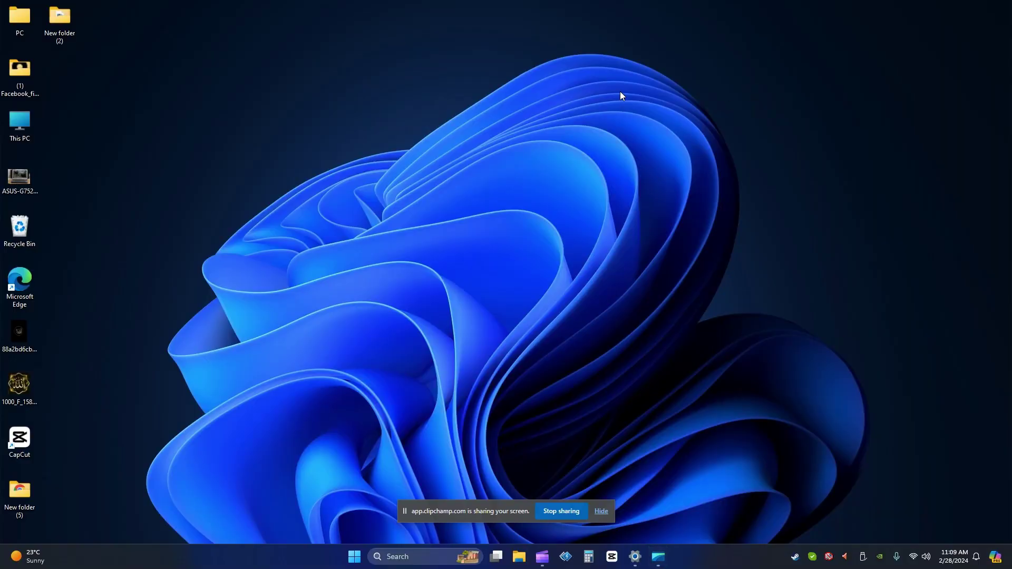
- Refresh the desktop twice from its right-click menu
{"action": "right_click", "coordinate": [619, 91]}
{"action": "left_click", "coordinate": [652, 161]}
{"action": "right_click", "coordinate": [665, 159]}
{"action": "left_click", "coordinate": [685, 224]}
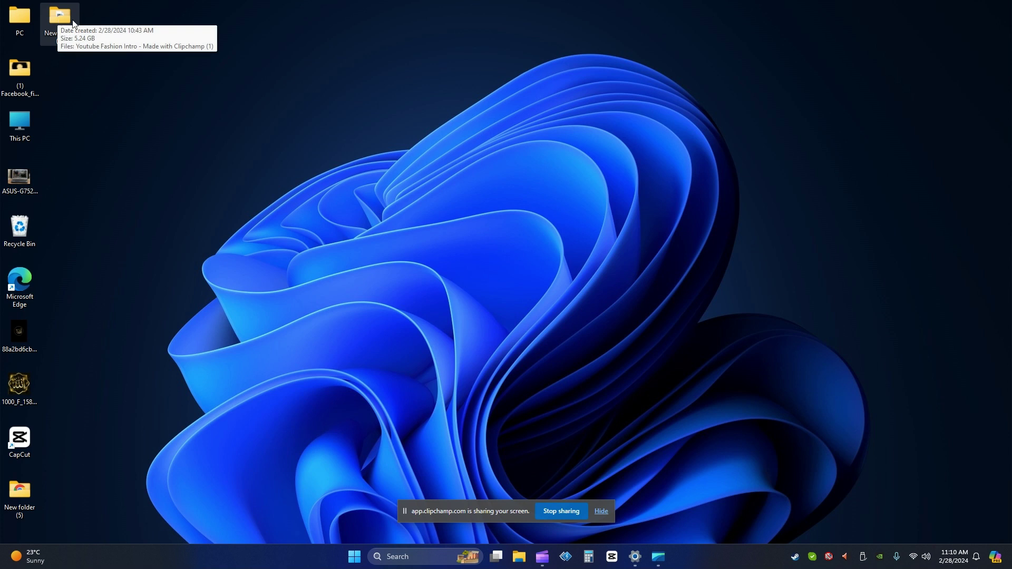
- Open New folder (2) and copy the Youtube Fashion Intro video
{"action": "double_click", "coordinate": [56, 33]}
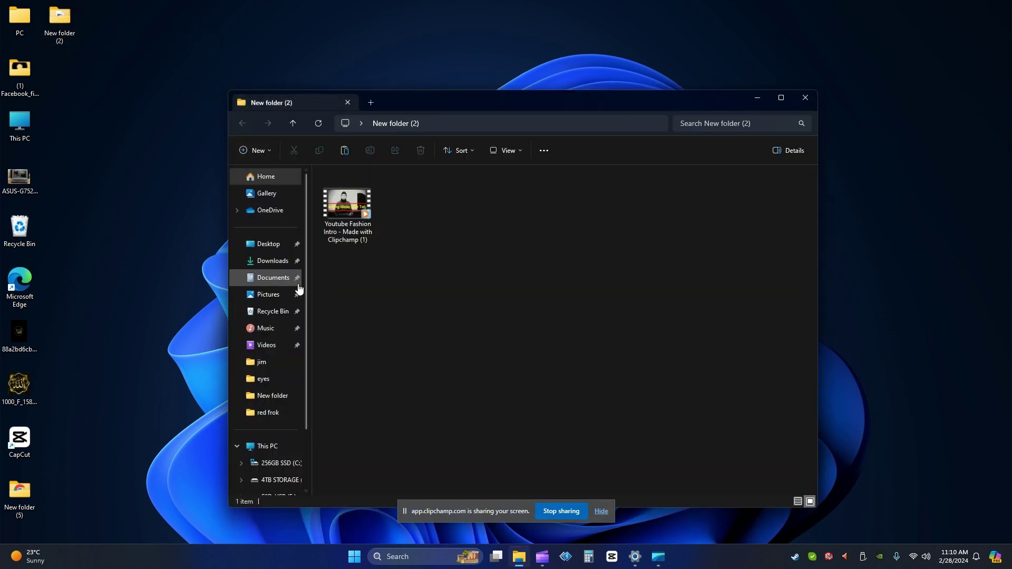
{"action": "left_click", "coordinate": [354, 210]}
{"action": "right_click", "coordinate": [354, 210]}
{"action": "left_click", "coordinate": [525, 224]}
{"action": "left_click", "coordinate": [353, 208]}
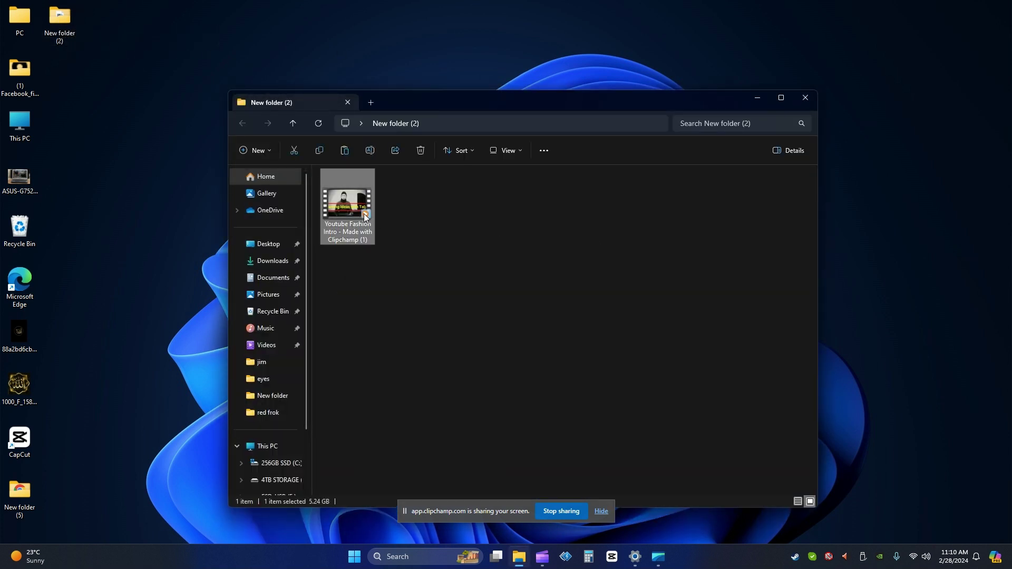
{"action": "right_click", "coordinate": [345, 202]}
{"action": "key", "text": "Escape"}
- Paste the video into ESD-USB (E:), then cancel the File Too Large error
{"action": "scroll", "coordinate": [289, 454], "scroll_direction": "down", "scroll_amount": 2}
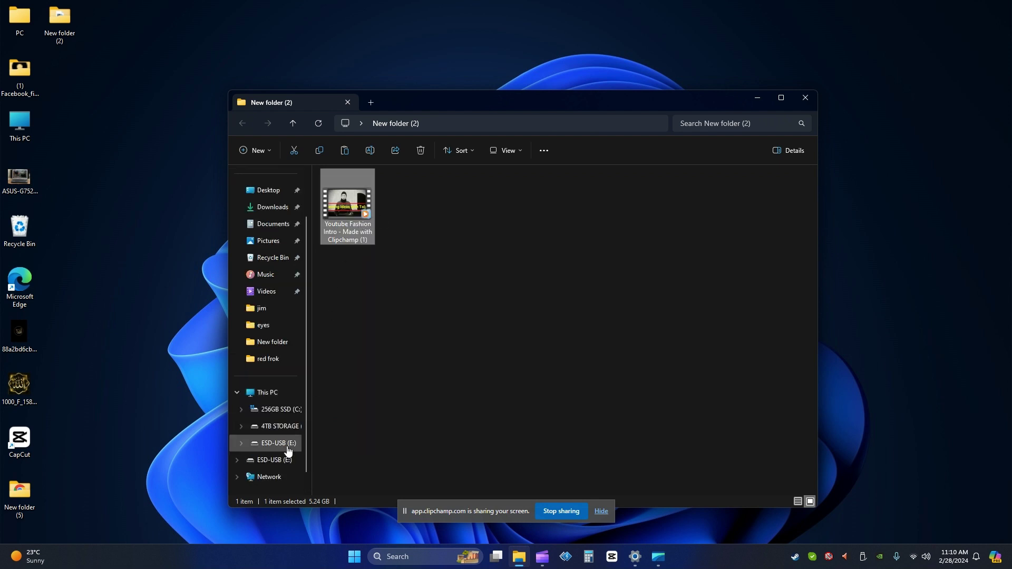
{"action": "left_click", "coordinate": [279, 443]}
{"action": "right_click", "coordinate": [489, 293]}
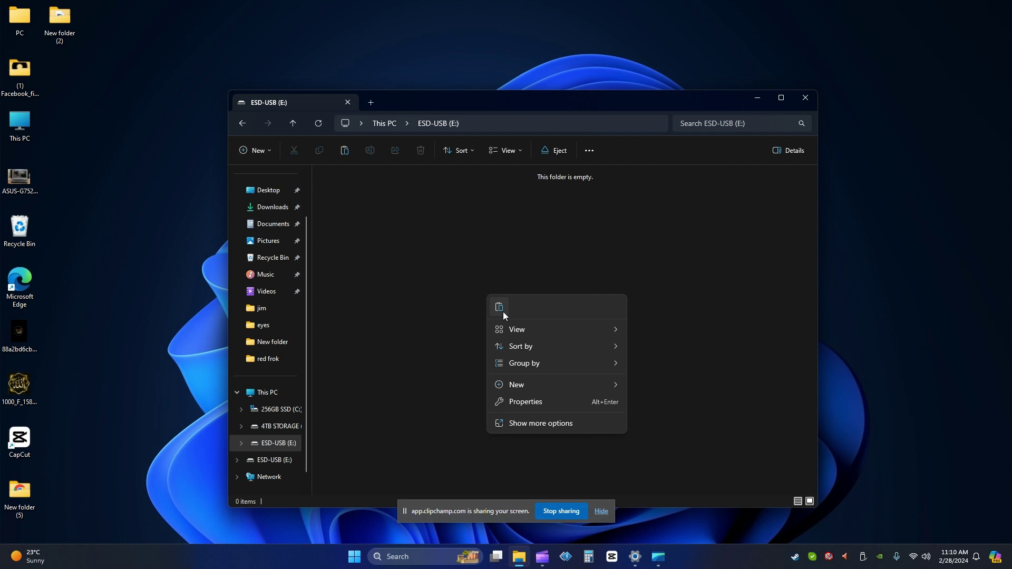
{"action": "left_click", "coordinate": [500, 310]}
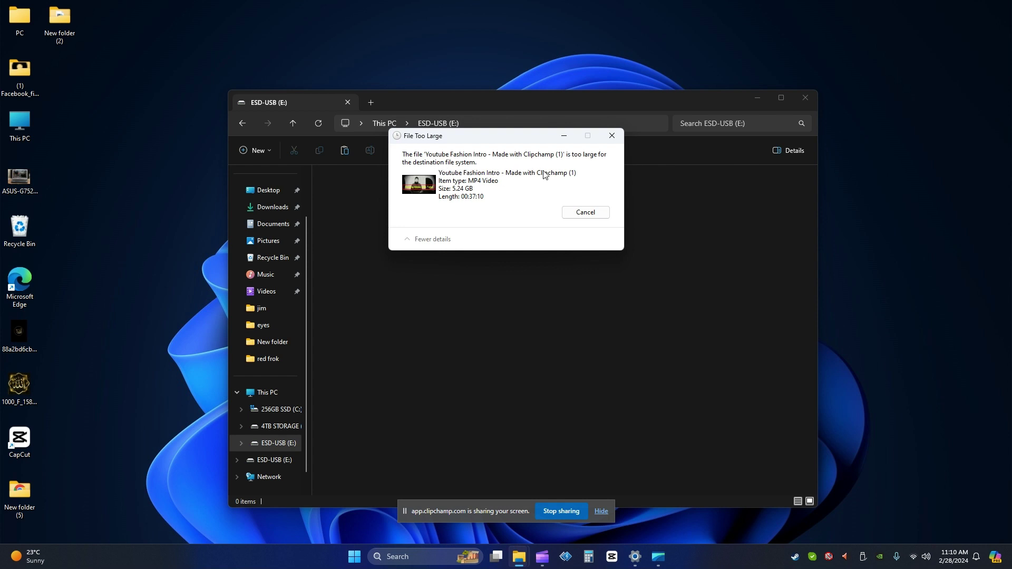
{"action": "left_click_drag", "start_coordinate": [533, 136], "coordinate": [613, 238]}
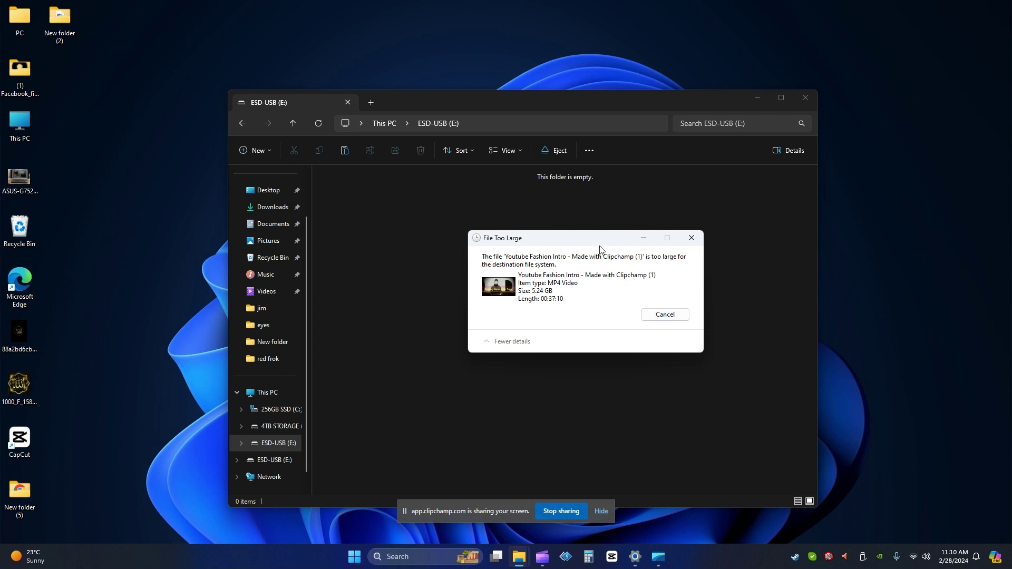
{"action": "left_click_drag", "start_coordinate": [601, 238], "coordinate": [595, 233]}
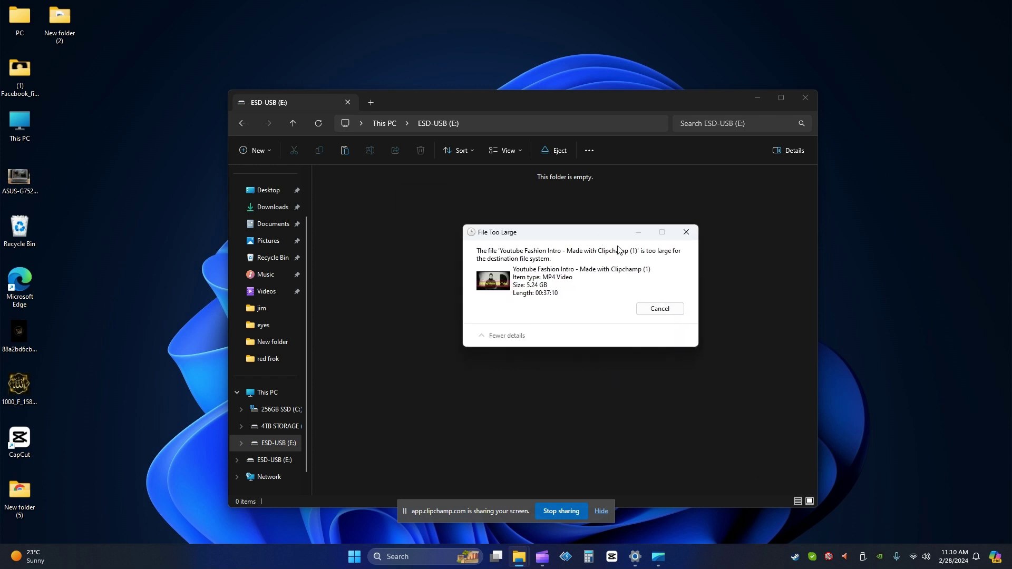
{"action": "left_click", "coordinate": [658, 311]}
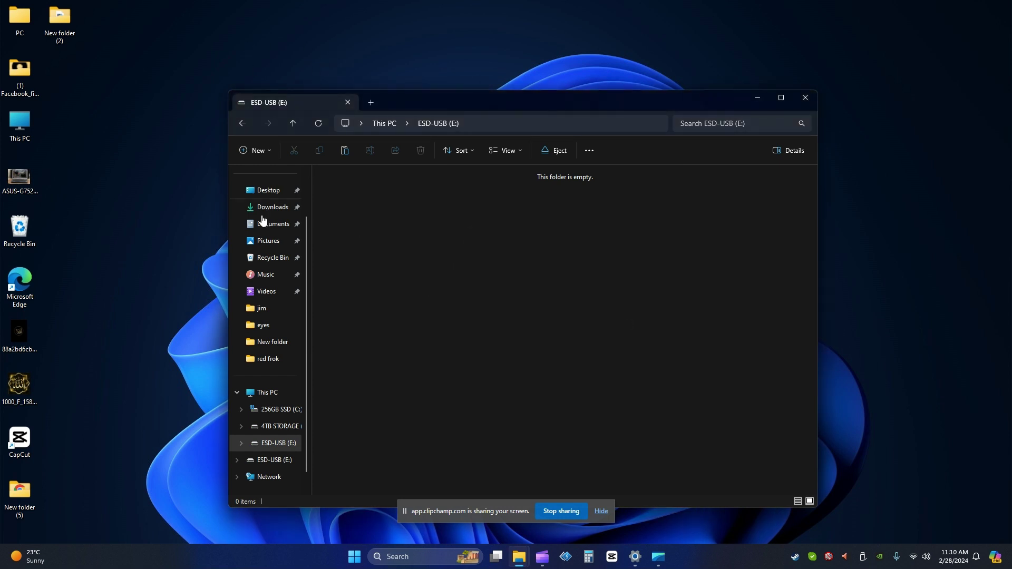
- Return to This PC and bring up the ESD-USB (E:) drive's context menu
{"action": "left_click", "coordinate": [297, 122]}
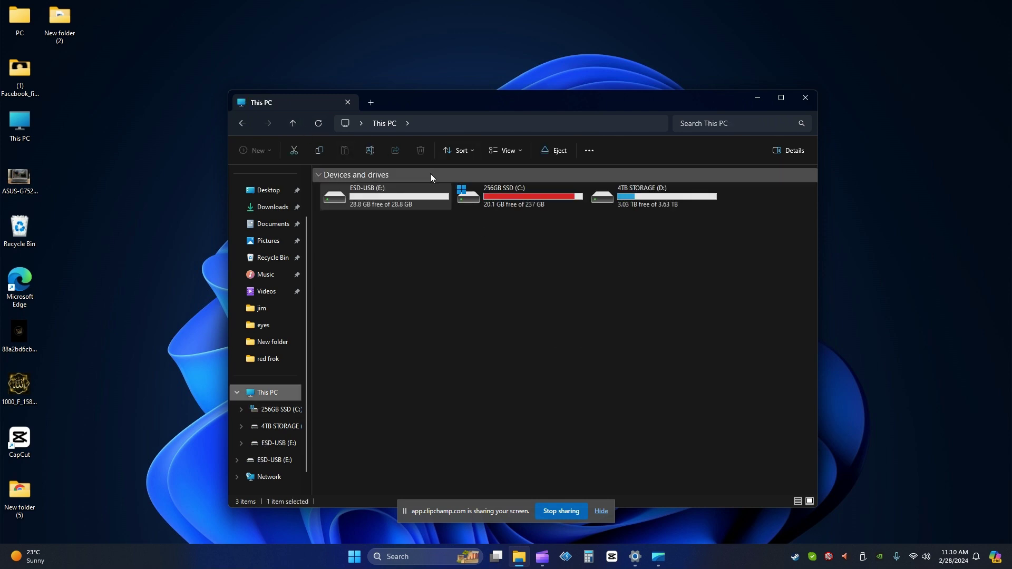
{"action": "right_click", "coordinate": [343, 197]}
{"action": "right_click", "coordinate": [331, 196]}
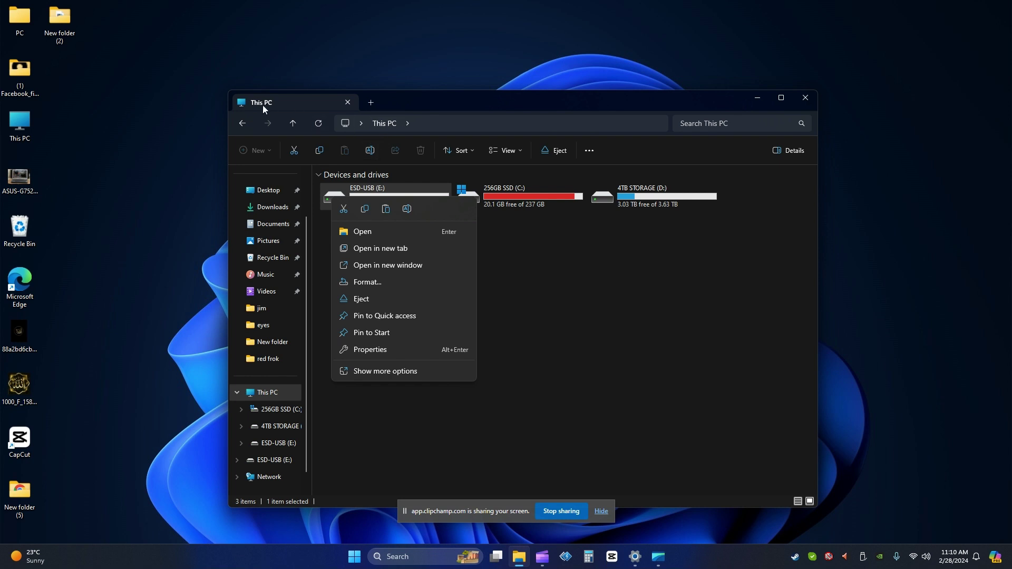
- Choose Format for ESD-USB (E:) and set NTFS with the default allocation size
{"action": "left_click", "coordinate": [372, 287]}
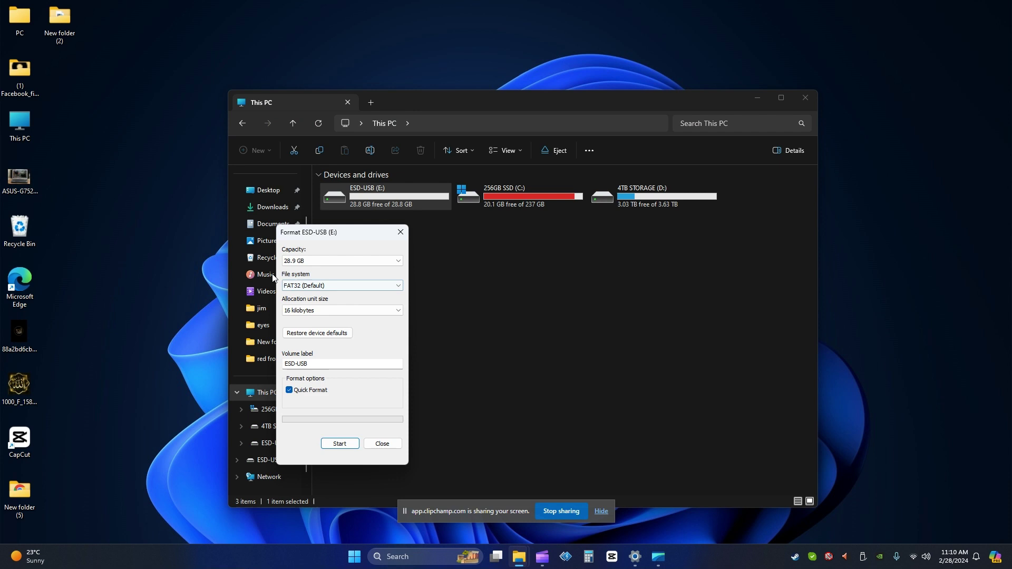
{"action": "left_click", "coordinate": [319, 285]}
{"action": "left_click", "coordinate": [315, 293]}
{"action": "left_click", "coordinate": [316, 287]}
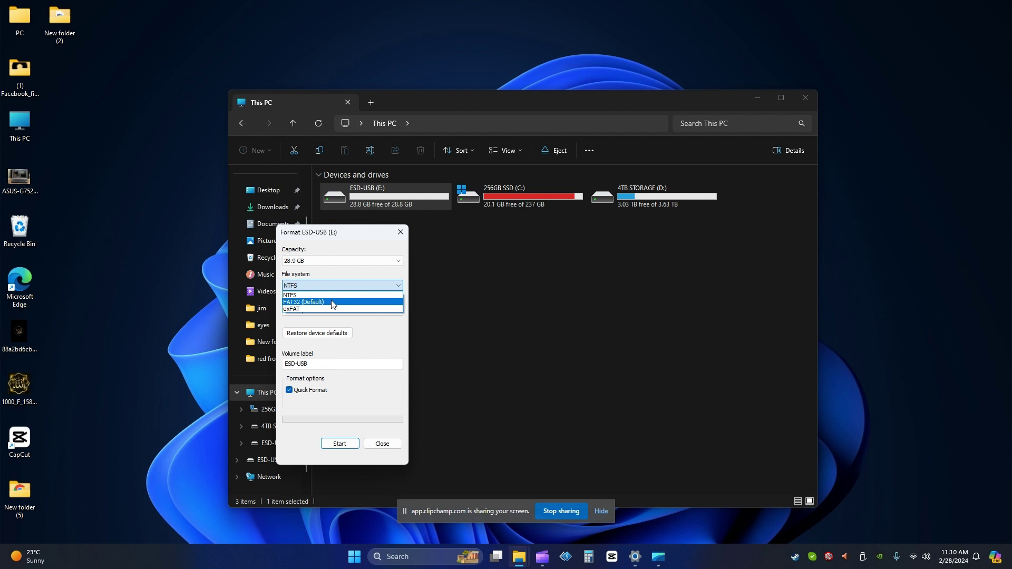
{"action": "left_click", "coordinate": [331, 298]}
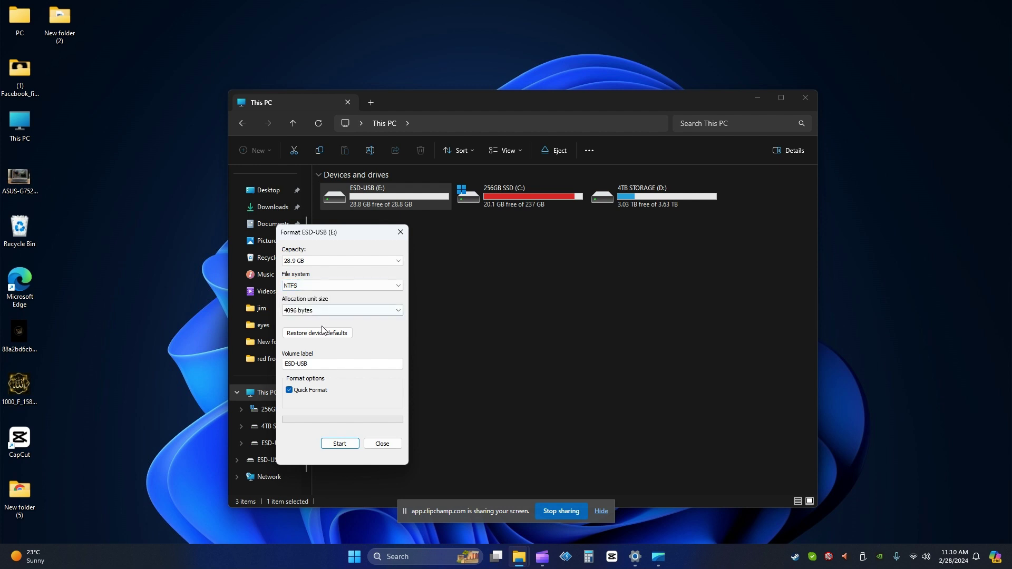
{"action": "left_click", "coordinate": [332, 310]}
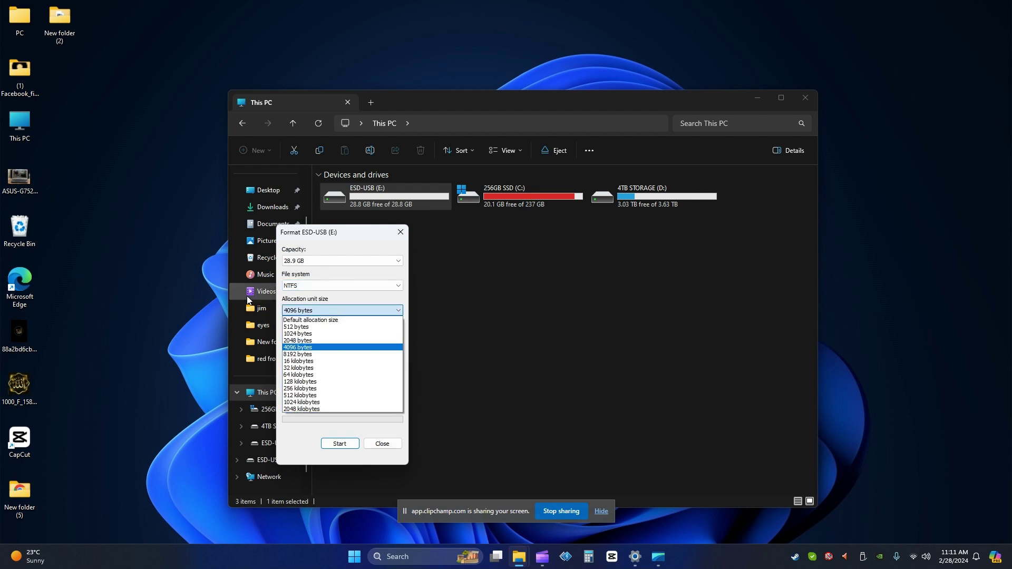
{"action": "left_click", "coordinate": [336, 320]}
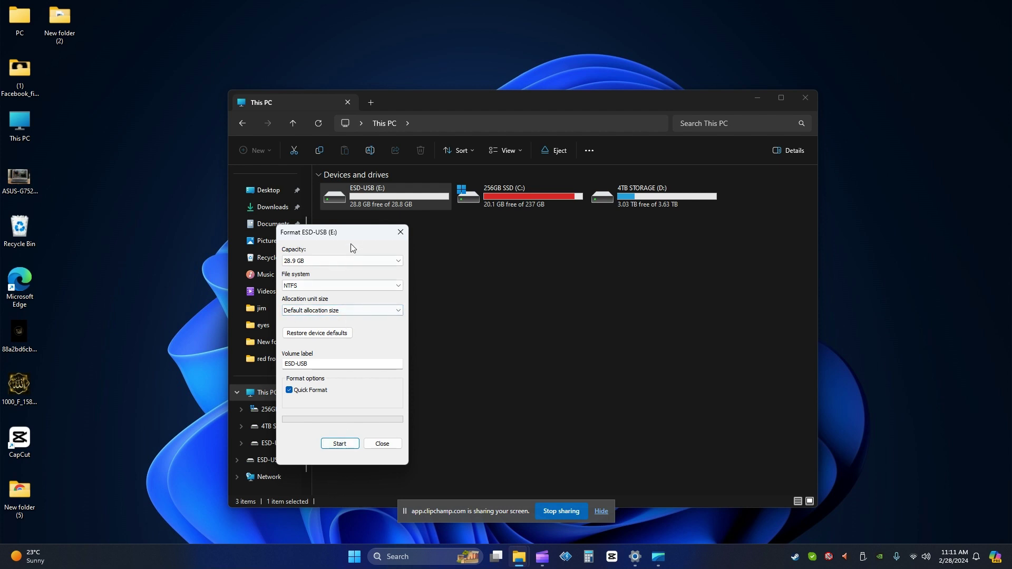
{"action": "left_click_drag", "start_coordinate": [350, 235], "coordinate": [571, 214]}
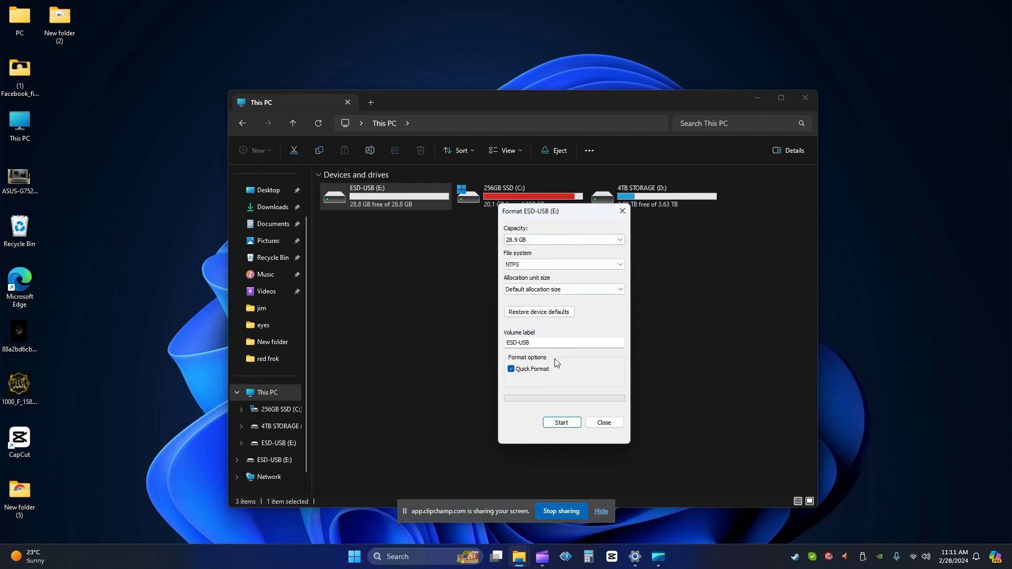
- Start the NTFS format, accept the data-erase warning, and close the Format Complete and Format windows
{"action": "left_click", "coordinate": [562, 423]}
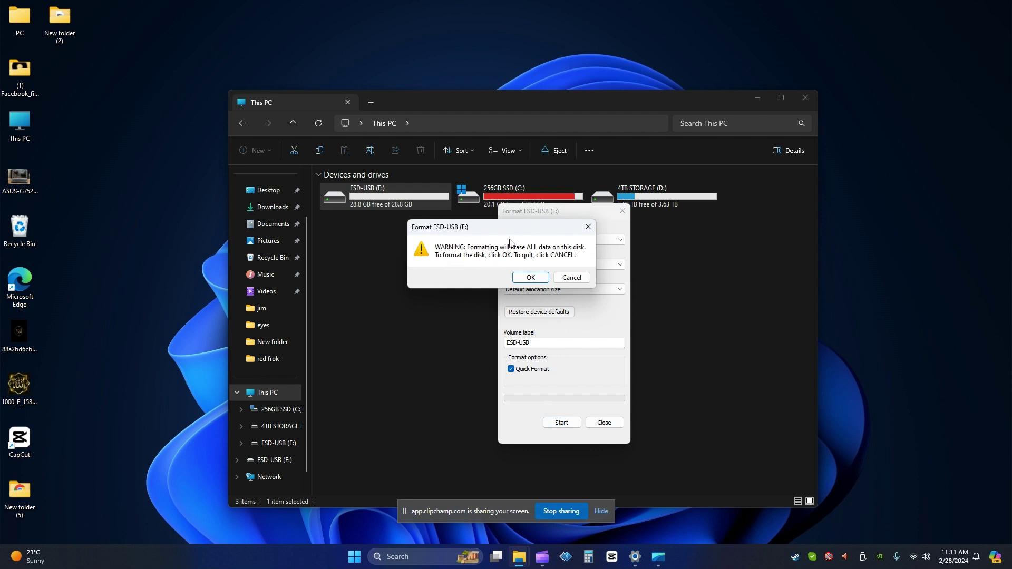
{"action": "left_click_drag", "start_coordinate": [524, 232], "coordinate": [632, 220]}
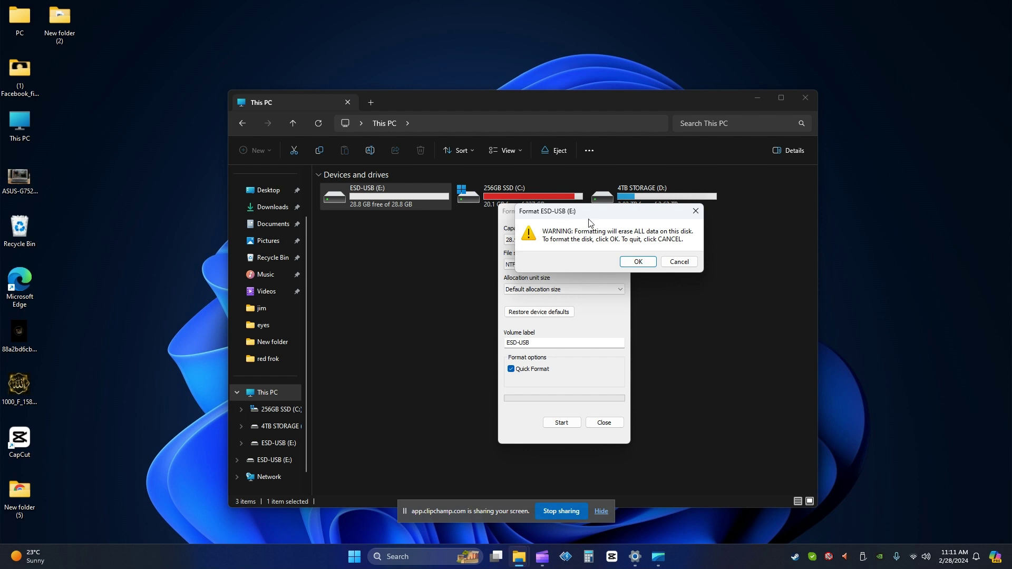
{"action": "left_click_drag", "start_coordinate": [588, 219], "coordinate": [556, 208]}
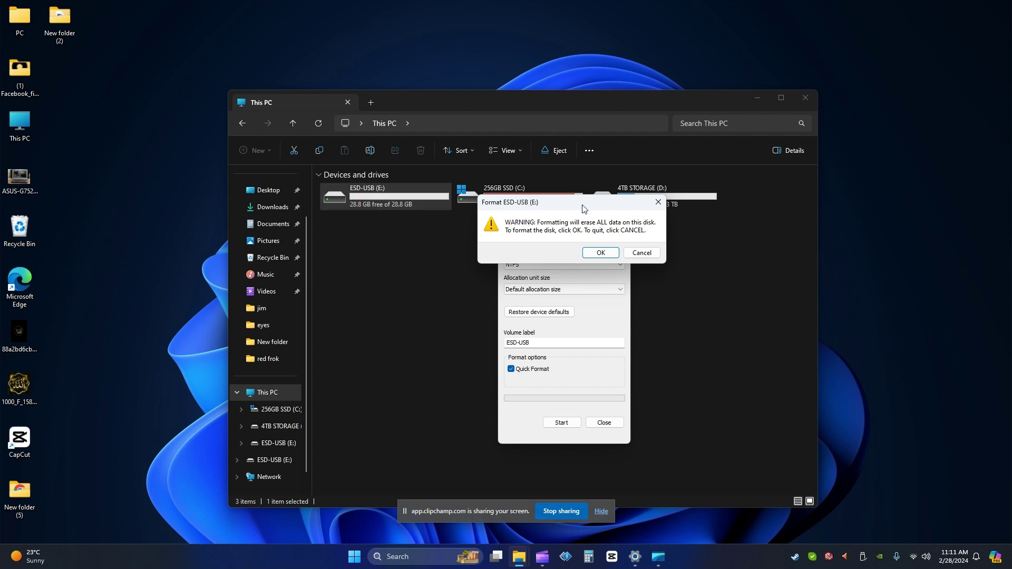
{"action": "left_click", "coordinate": [597, 253]}
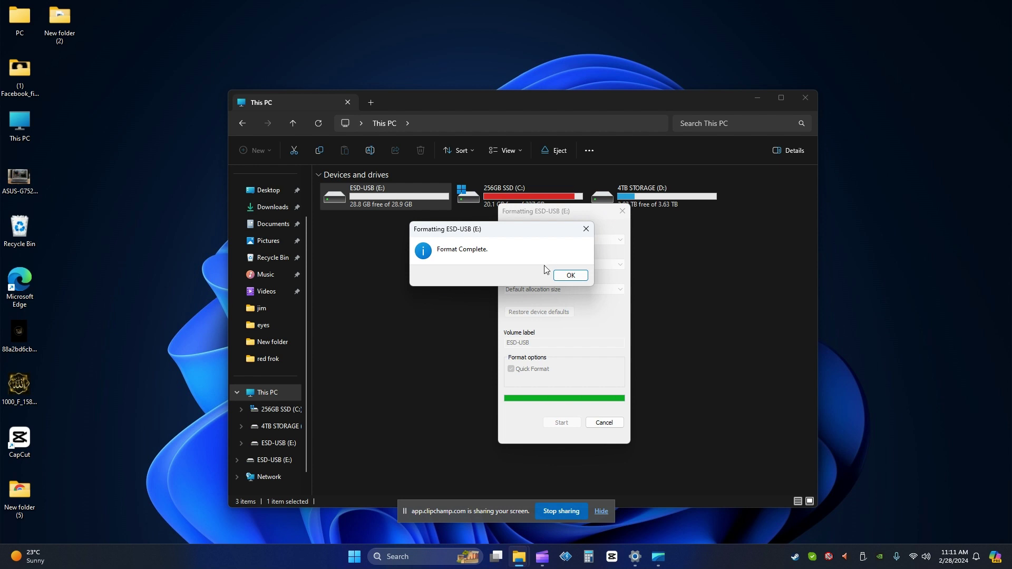
{"action": "left_click", "coordinate": [561, 278]}
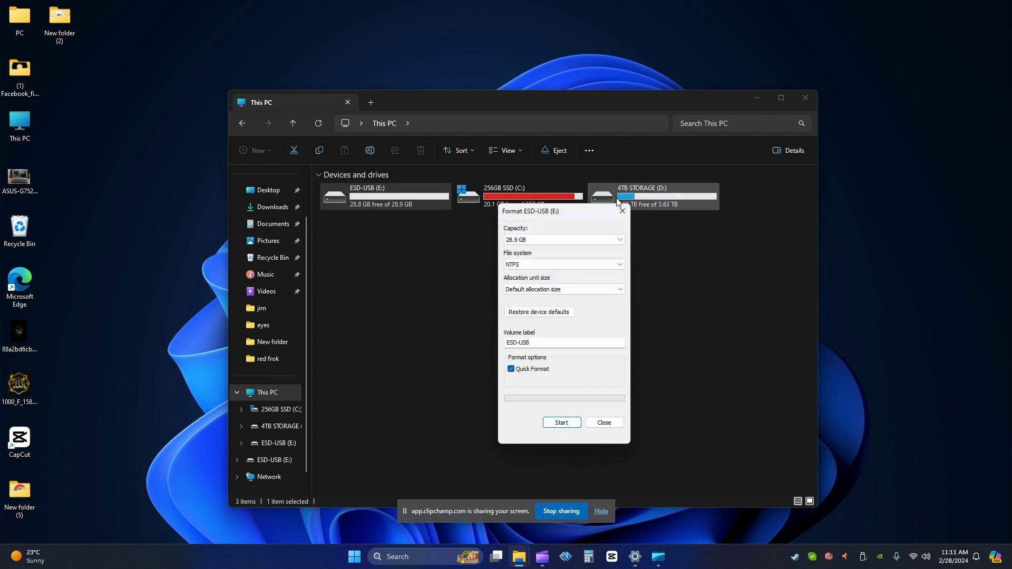
{"action": "left_click", "coordinate": [622, 211]}
{"action": "left_click", "coordinate": [488, 316]}
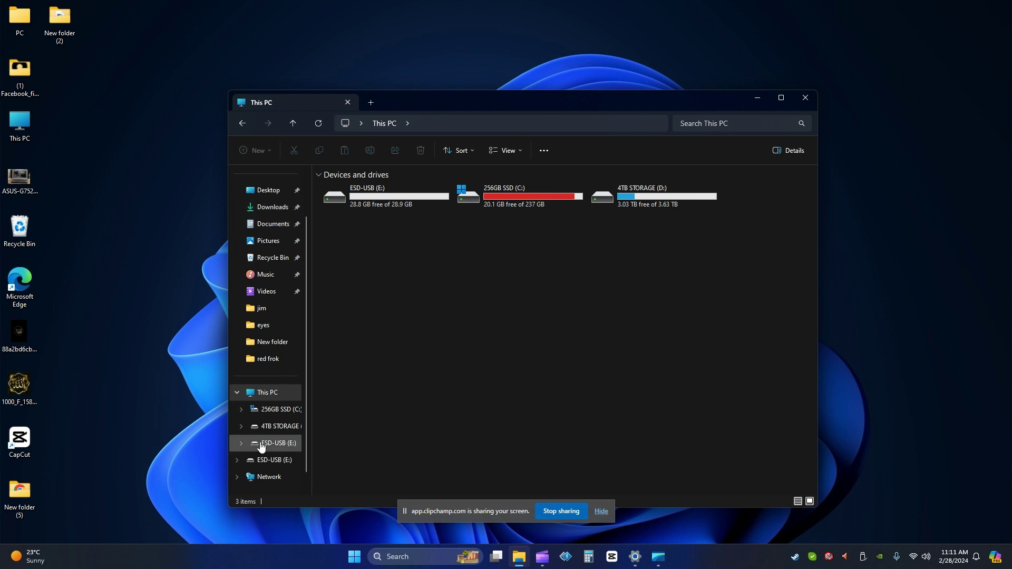
- Open Desktop > New folder (2) and check the video's 5.24 GB size in Properties
{"action": "left_click", "coordinate": [266, 191]}
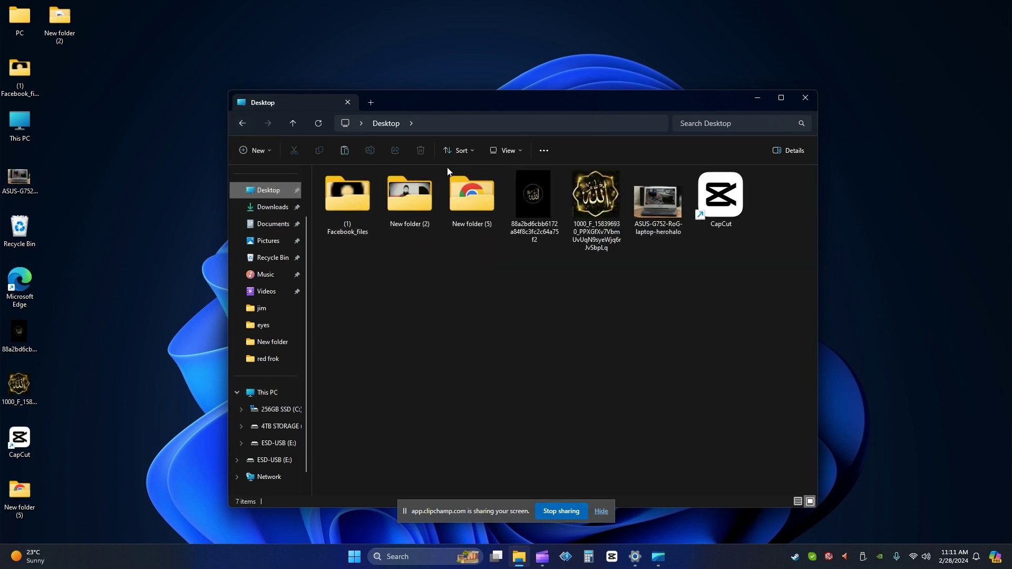
{"action": "double_click", "coordinate": [407, 200]}
{"action": "left_click", "coordinate": [352, 207]}
{"action": "right_click", "coordinate": [352, 207]}
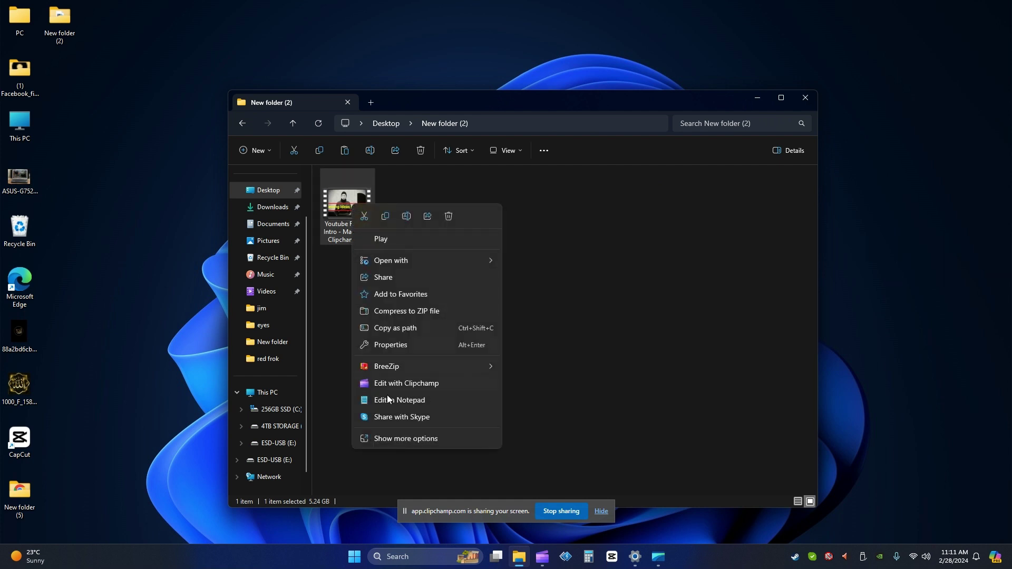
{"action": "left_click", "coordinate": [406, 346]}
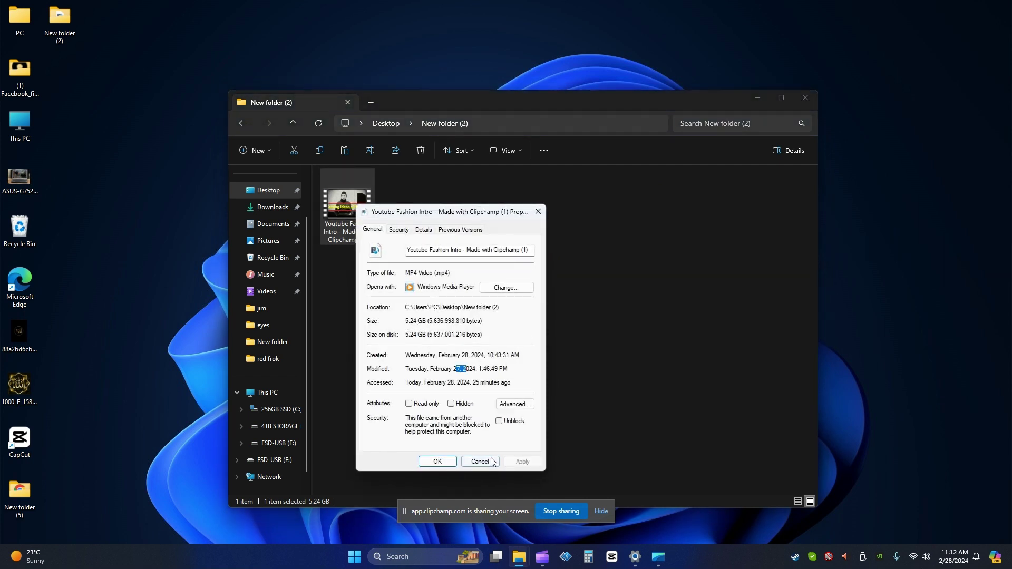
{"action": "left_click", "coordinate": [437, 461]}
- Copy the Youtube Fashion Intro video and paste it onto ESD-USB (E:)
{"action": "right_click", "coordinate": [350, 197]}
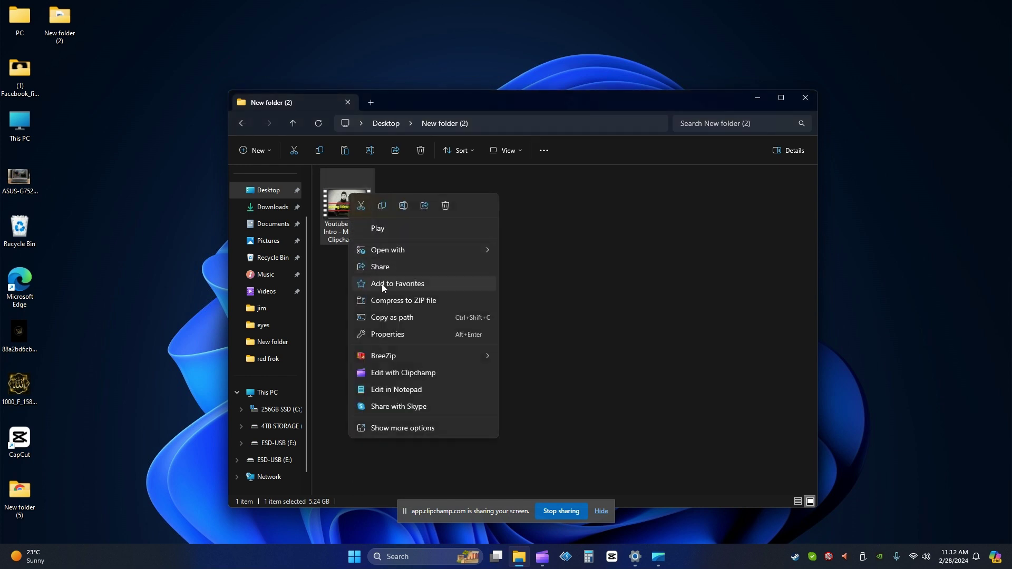
{"action": "left_click", "coordinate": [382, 210]}
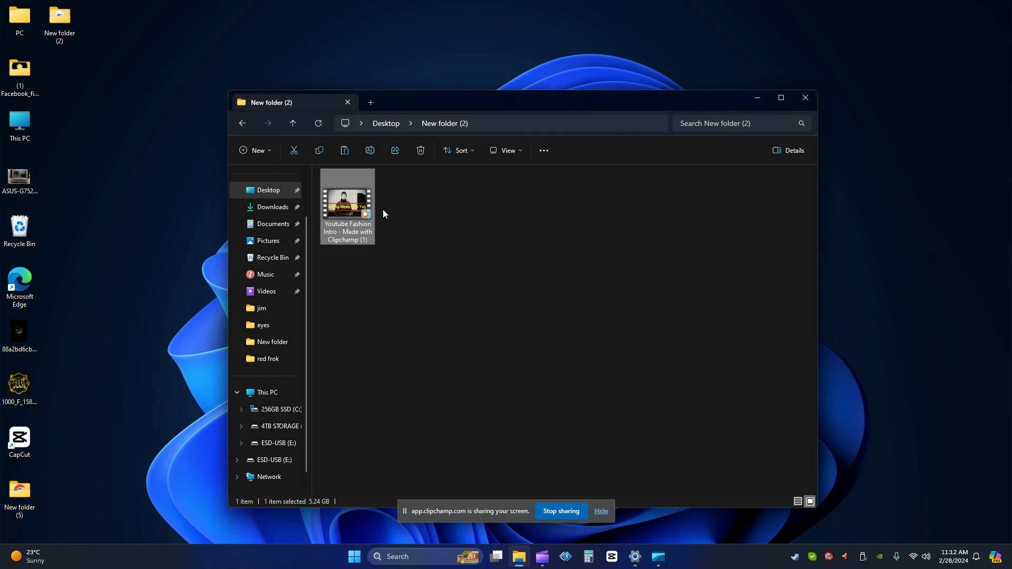
{"action": "left_click", "coordinate": [278, 445]}
{"action": "right_click", "coordinate": [411, 233]}
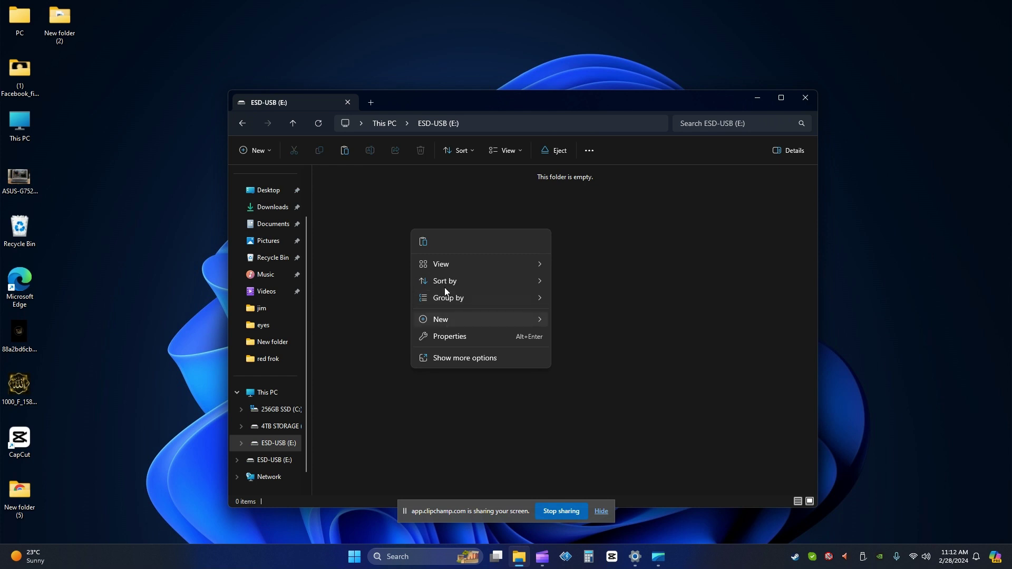
{"action": "left_click", "coordinate": [483, 247]}
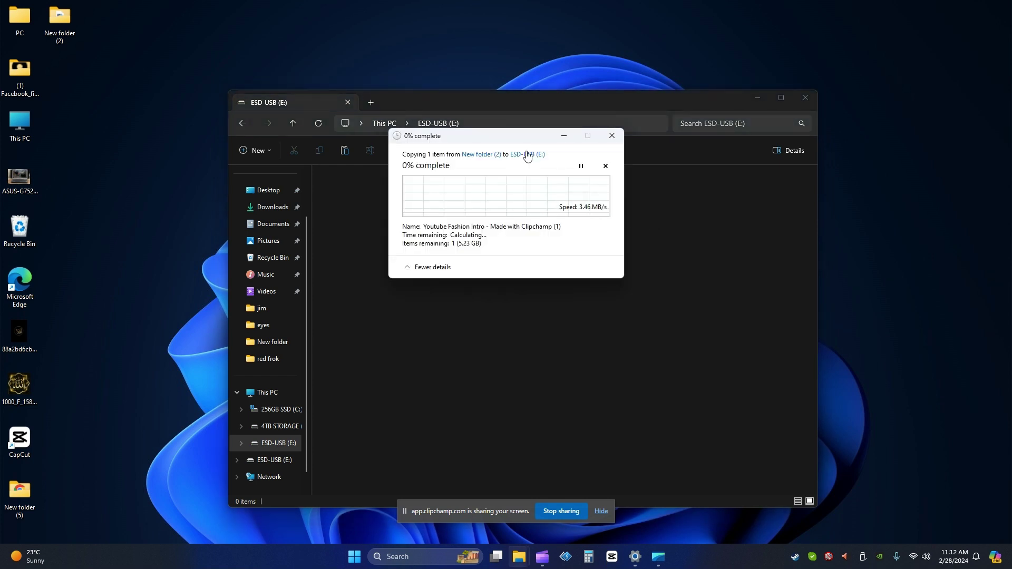
- Move the copy progress window to the upper right while the copy continues
{"action": "left_click_drag", "start_coordinate": [527, 154], "coordinate": [605, 215]}
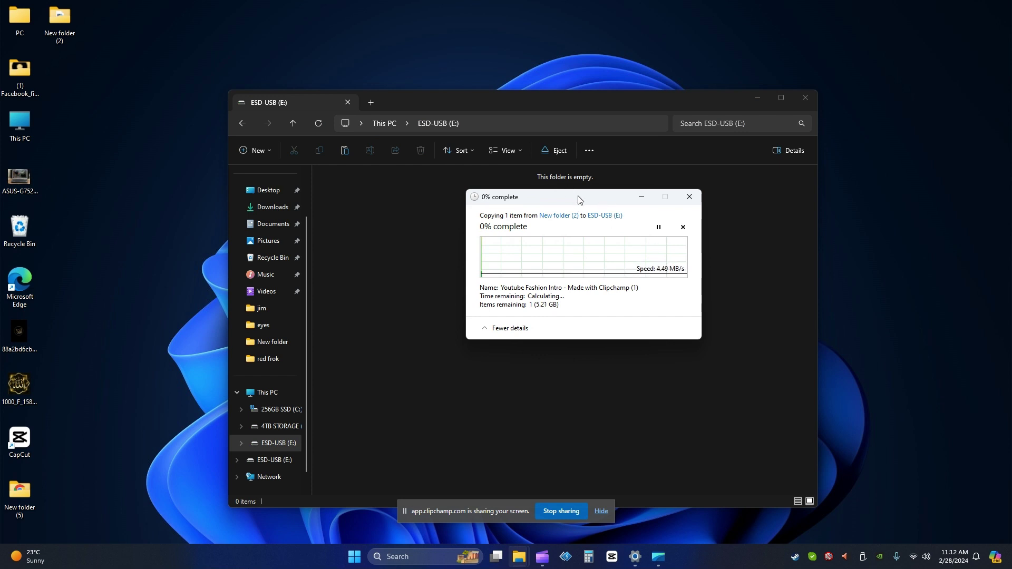
{"action": "left_click_drag", "start_coordinate": [575, 197], "coordinate": [601, 144]}
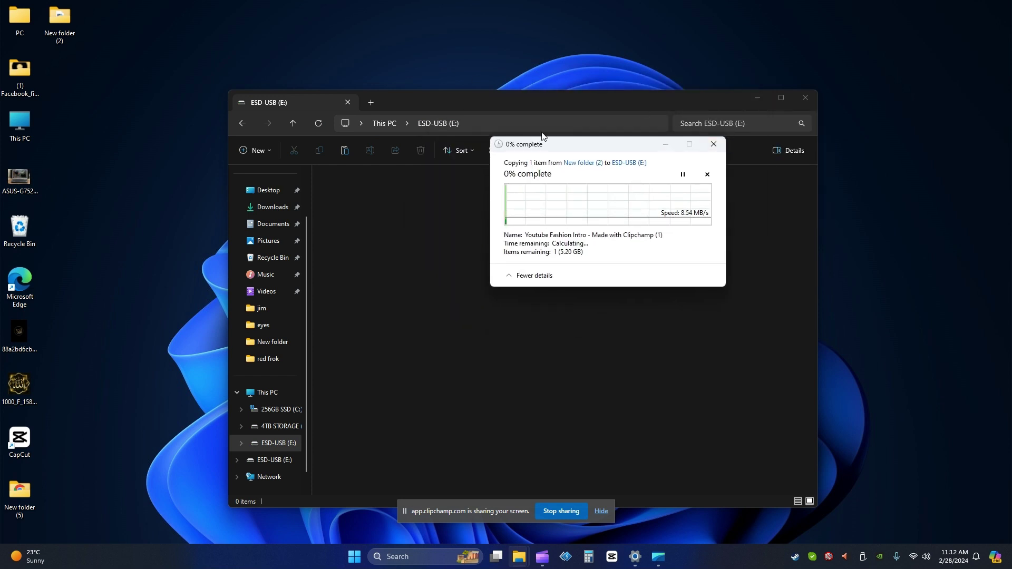